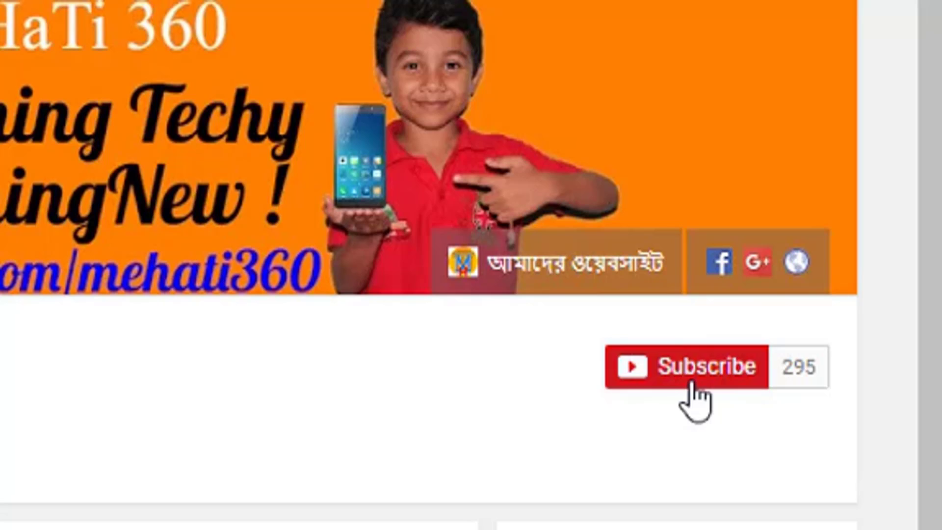
Subscribe to the MeHaTi 360 YouTube channel and turn on all notifications for it
left_click(689, 383)
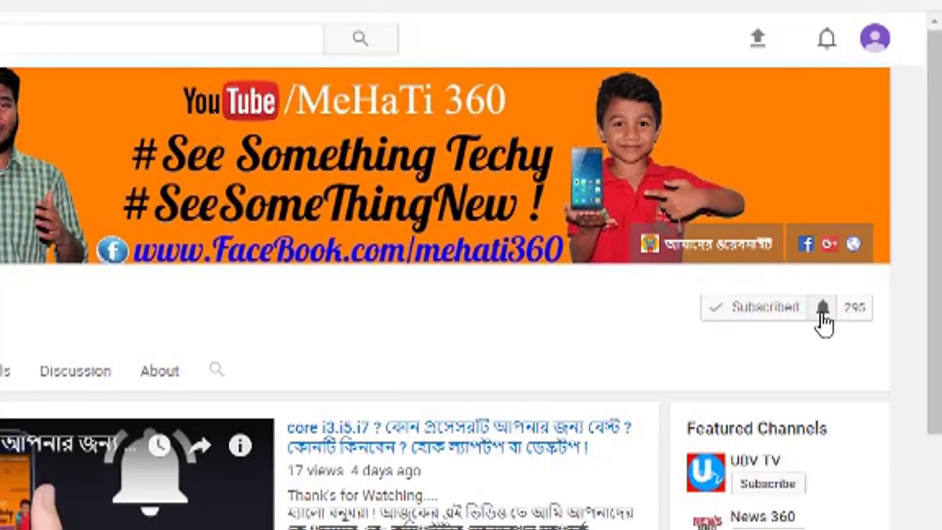
left_click(746, 367)
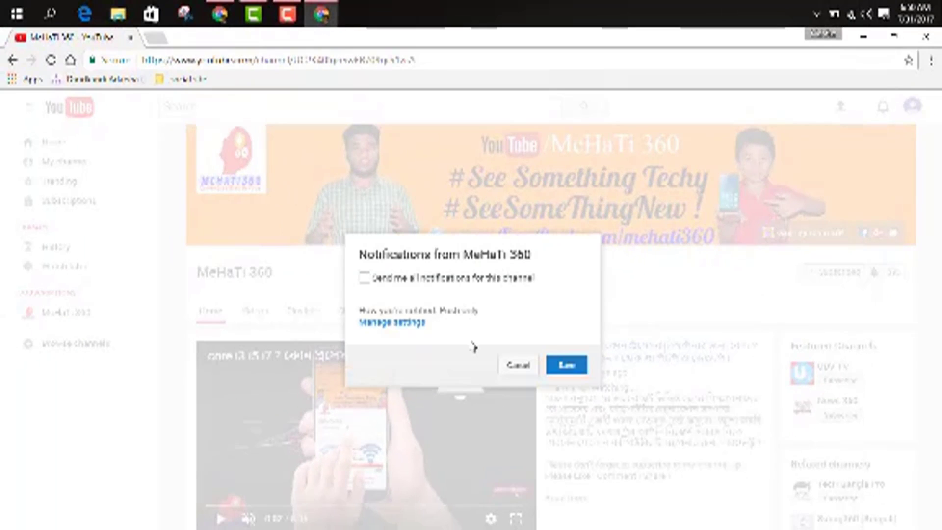
left_click(365, 278)
left_click(564, 366)
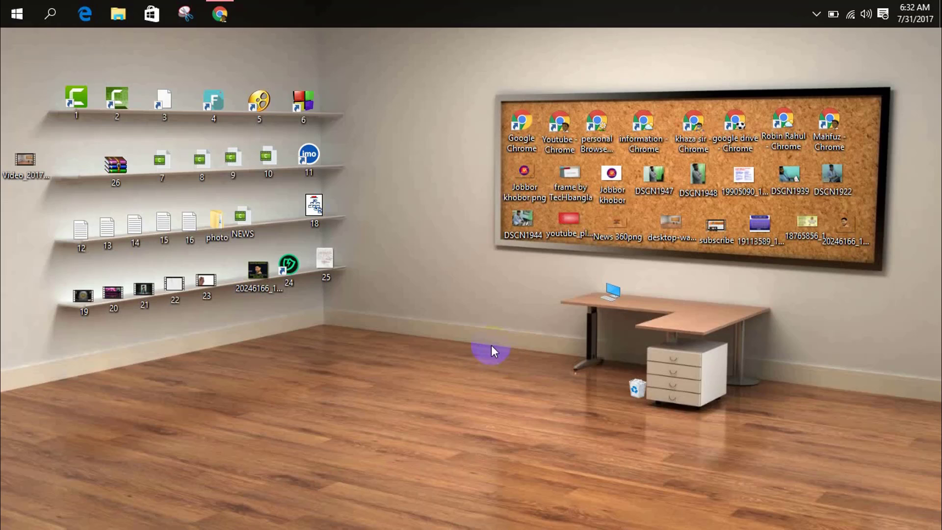
Refresh the desktop, then launch Camtasia from its desktop shortcut and create a new project
right_click(401, 119)
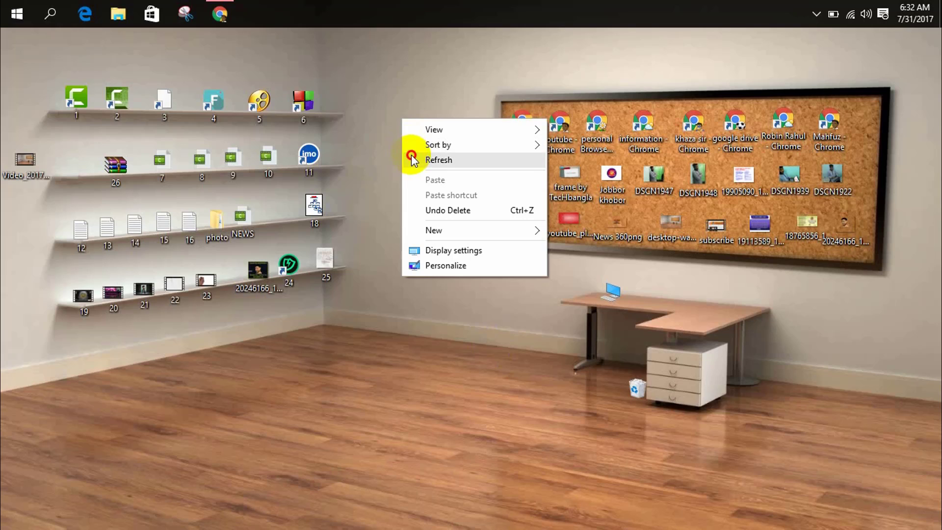
left_click(410, 157)
left_click(114, 104)
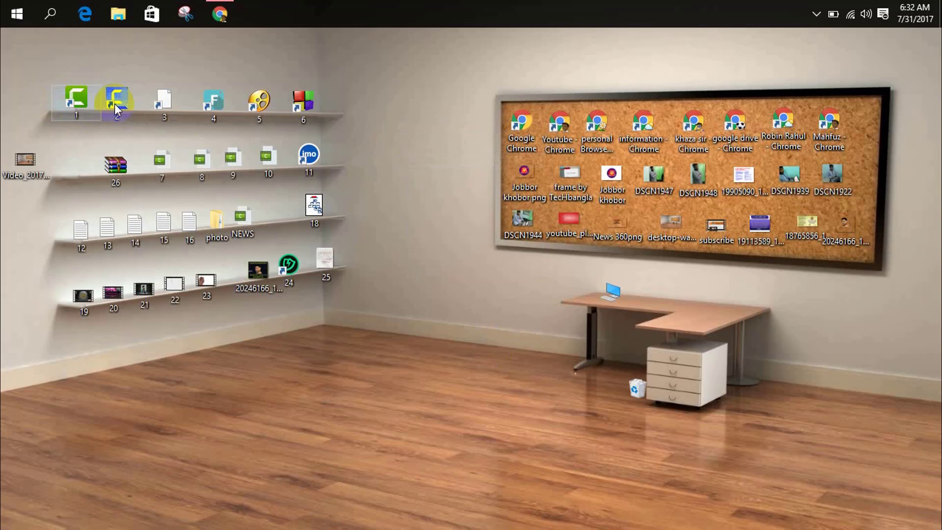
left_click(70, 98)
double_click(70, 98)
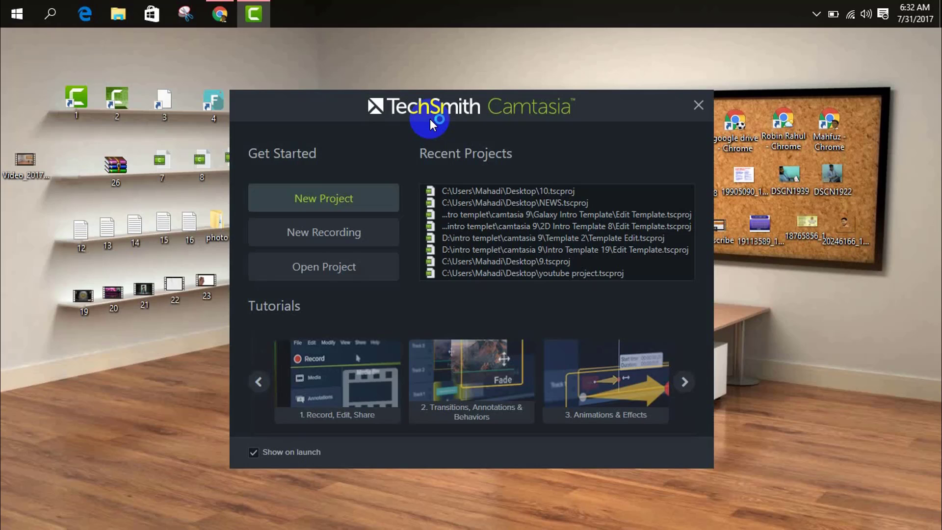
left_click(503, 101)
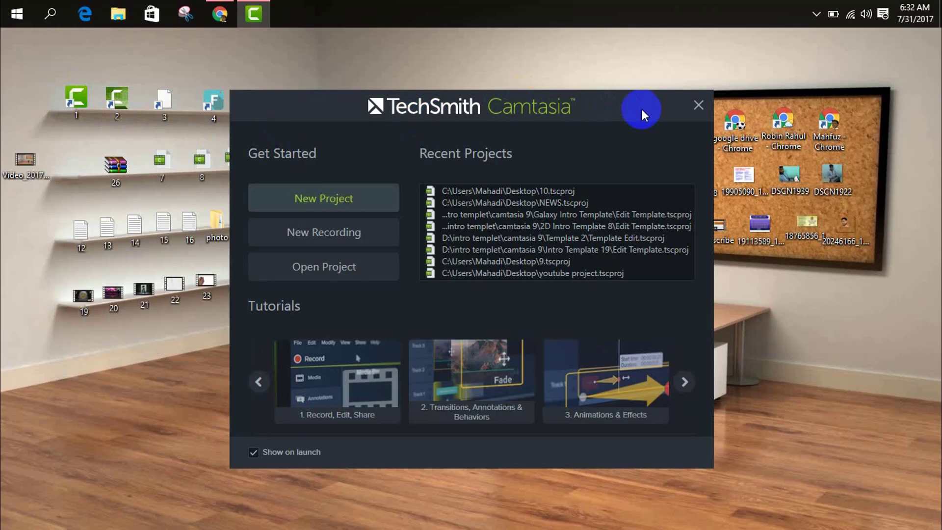
left_click(292, 199)
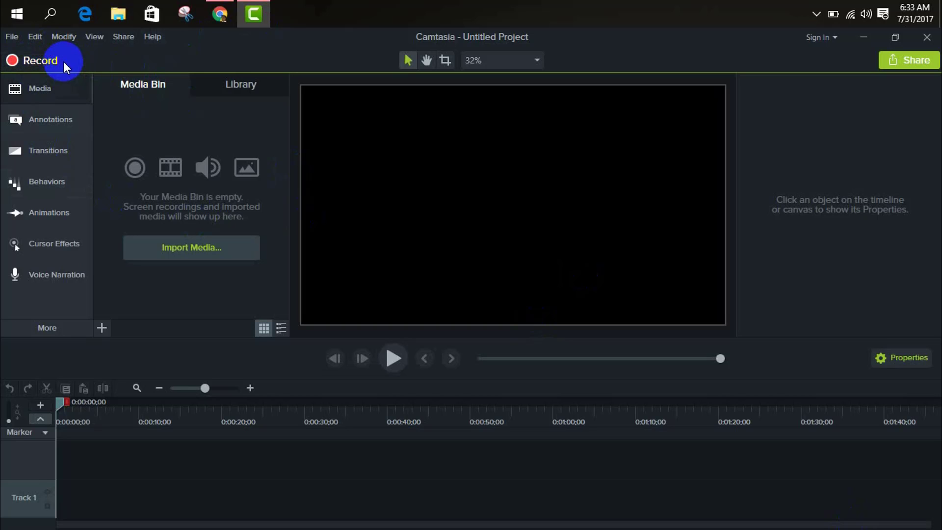
Open the screen recorder and select a custom capture area of about 576 x 254 around the corkboard icons
left_click(46, 62)
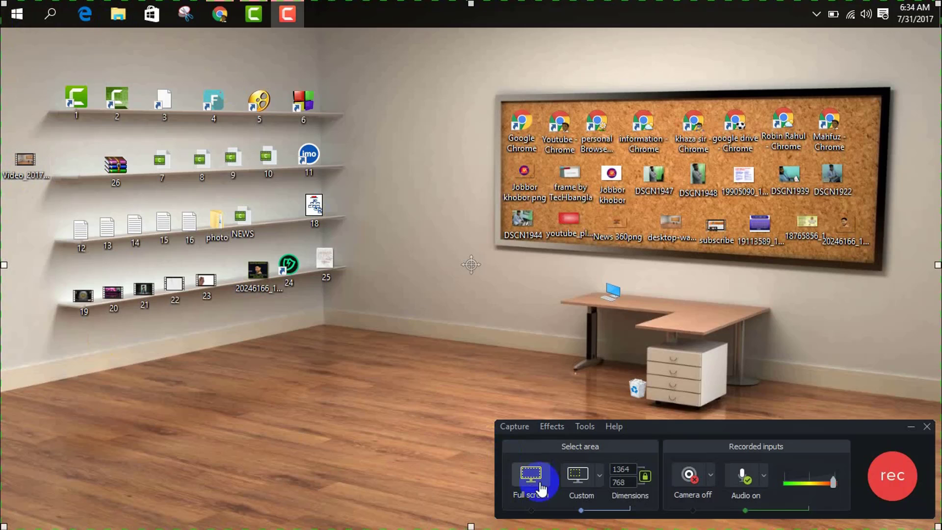
left_click(599, 480)
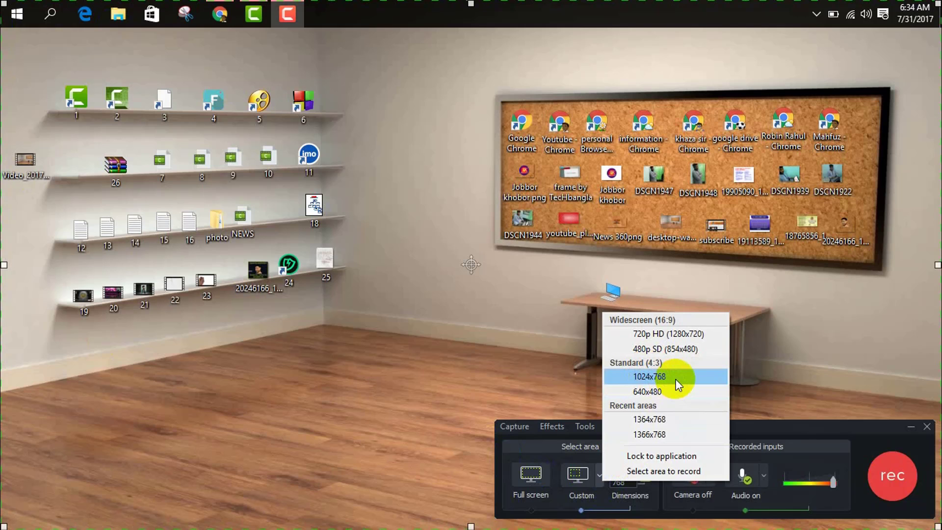
left_click(662, 471)
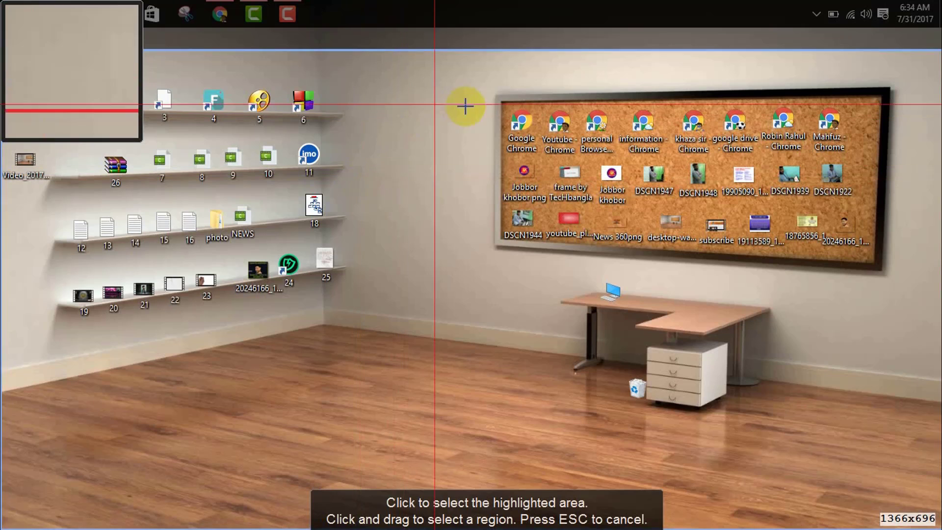
left_click_drag(493, 92, 888, 268)
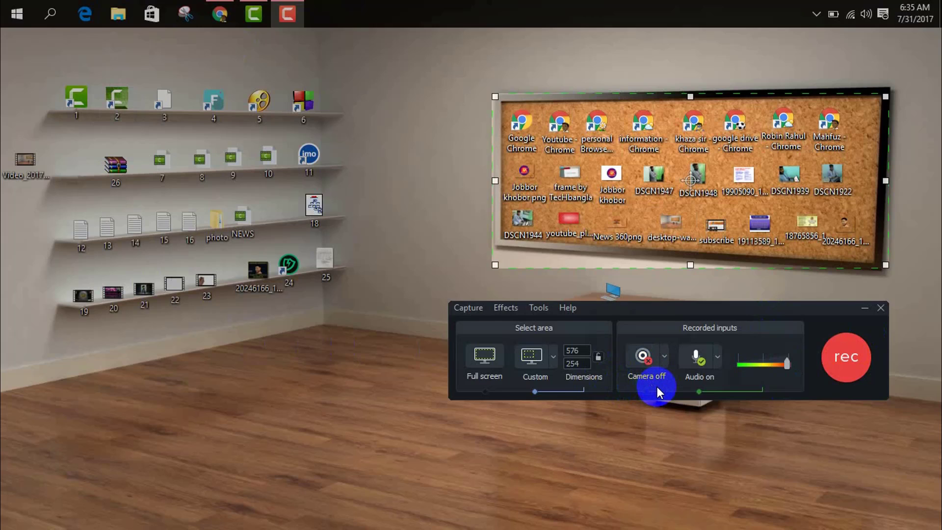
Turn on the webcam input, preview its picture, and turn the webcam off again
left_click(645, 363)
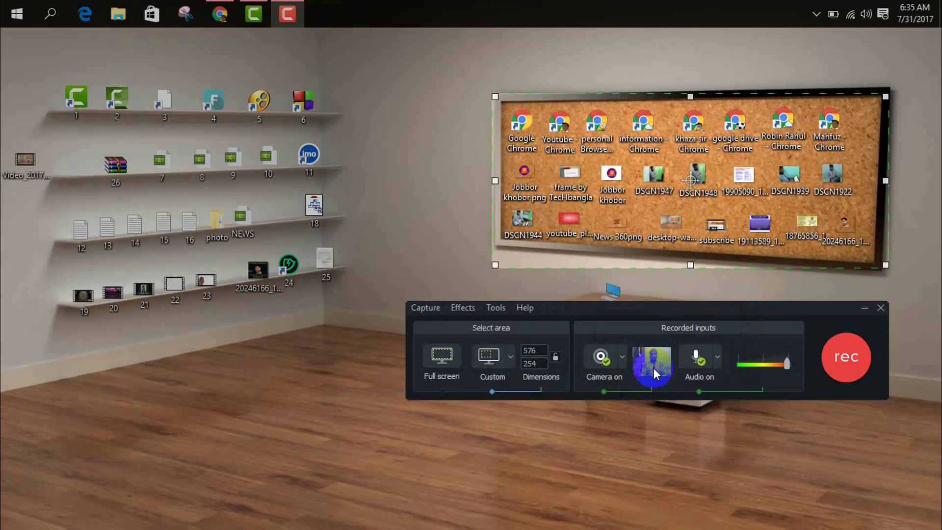
mouse_move(654, 367)
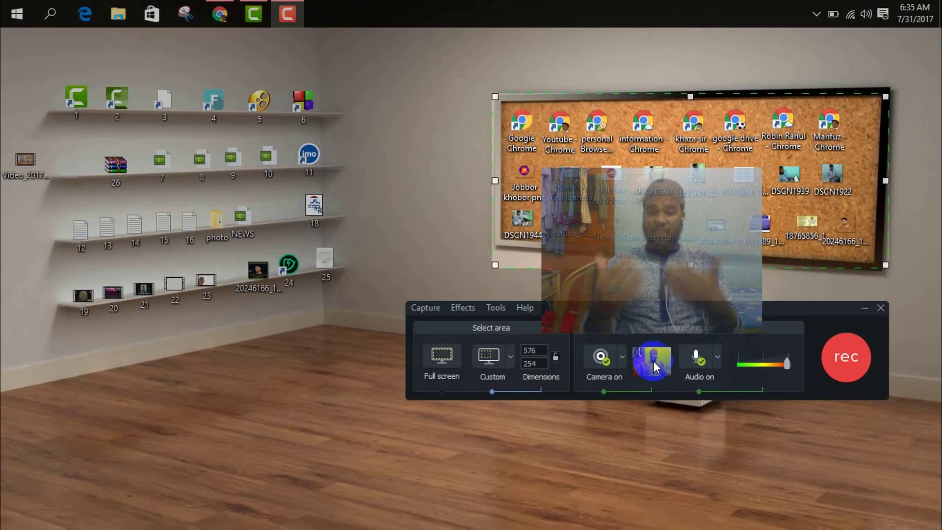
left_click(603, 360)
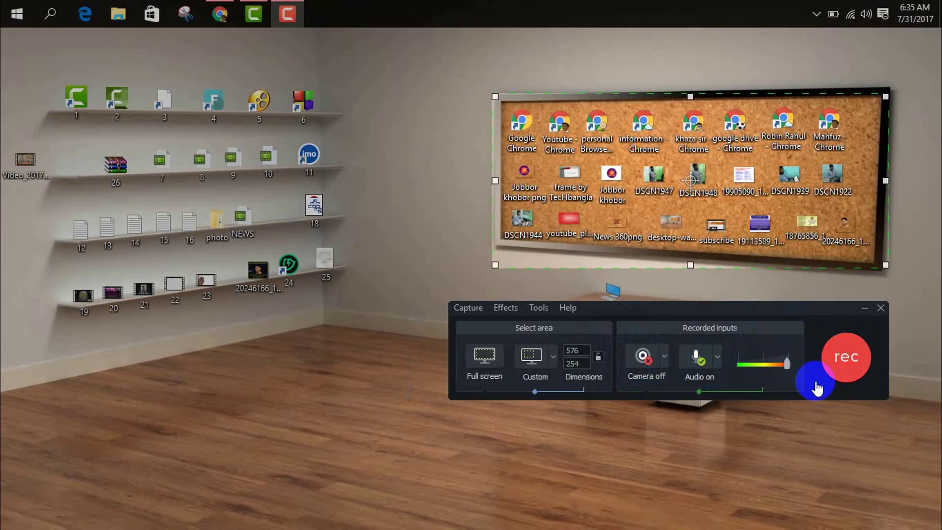
Record the selected area with one pause and resume, stop it, and return to the Camtasia editor holding the recording
left_click(841, 363)
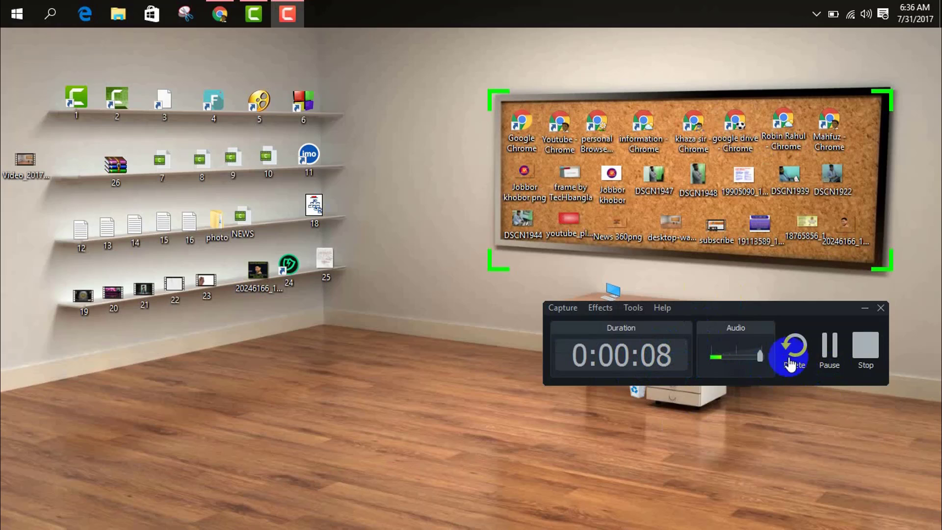
left_click(829, 350)
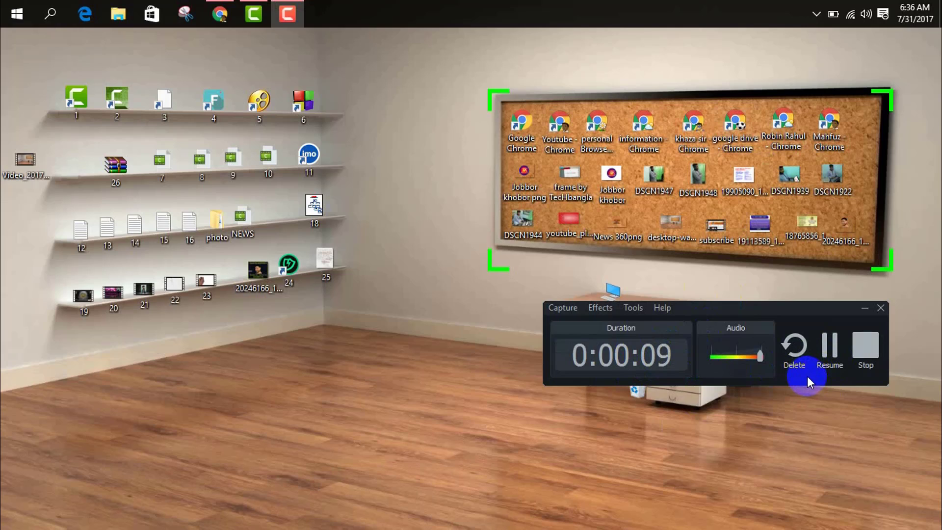
left_click(831, 353)
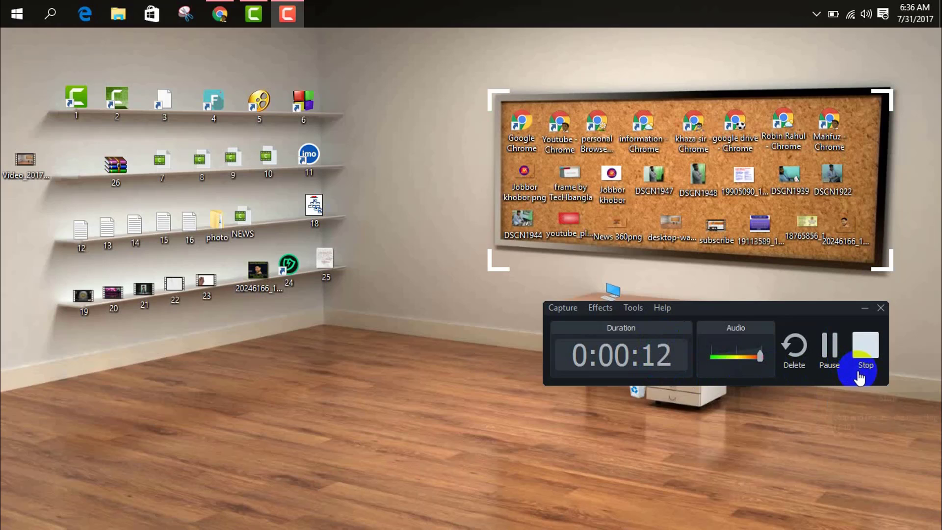
left_click(881, 369)
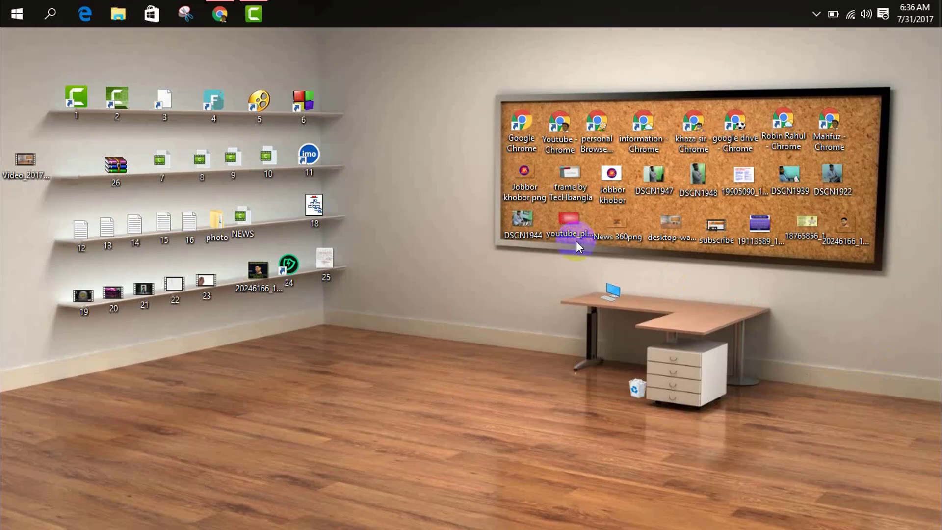
left_click(260, 11)
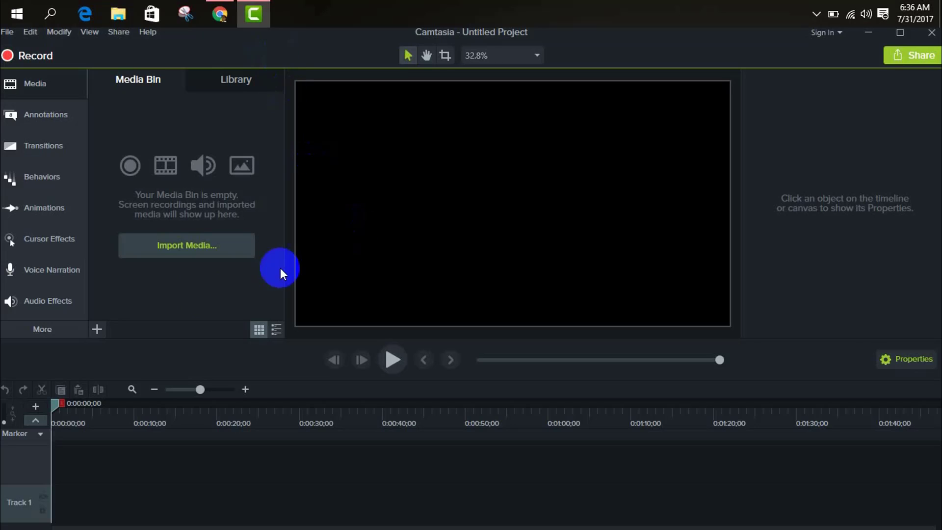
left_click(206, 281)
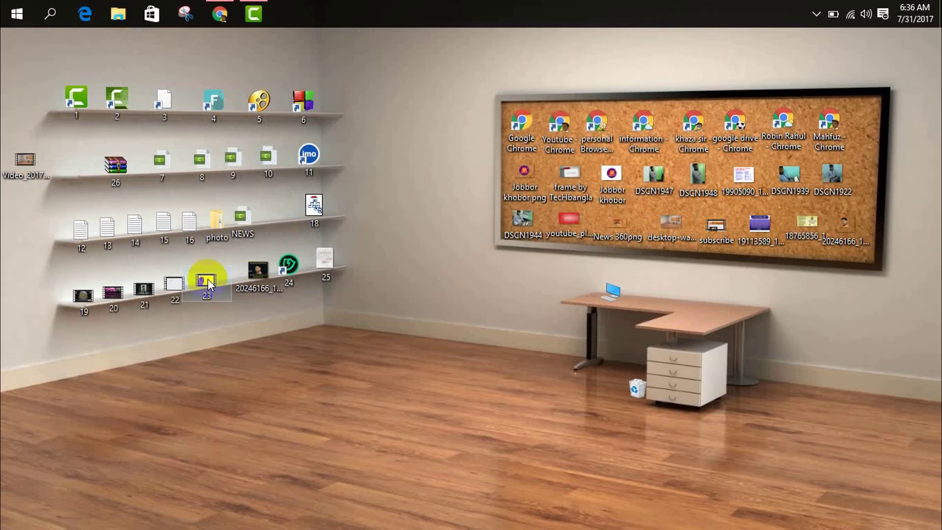
left_click(253, 13)
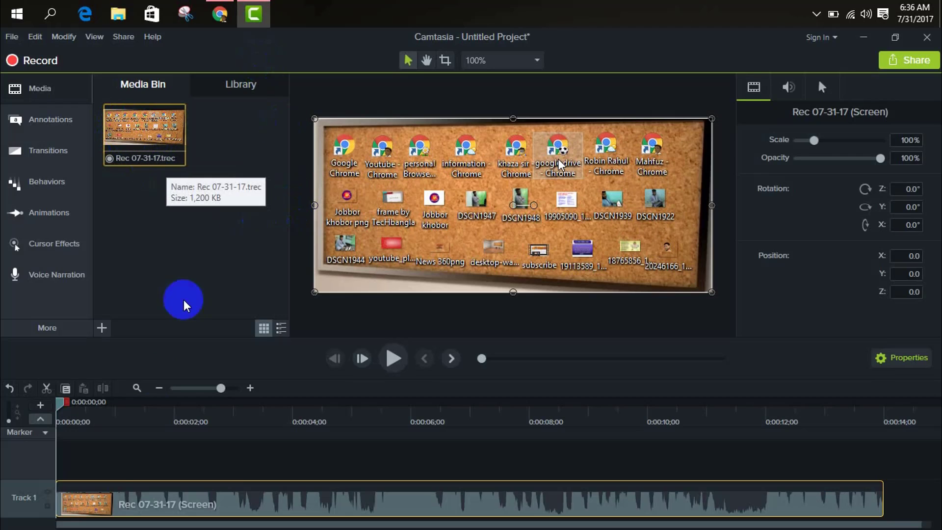
Play the first seconds of the recording on the timeline and return the playhead to 0:00:00;00
left_click(394, 358)
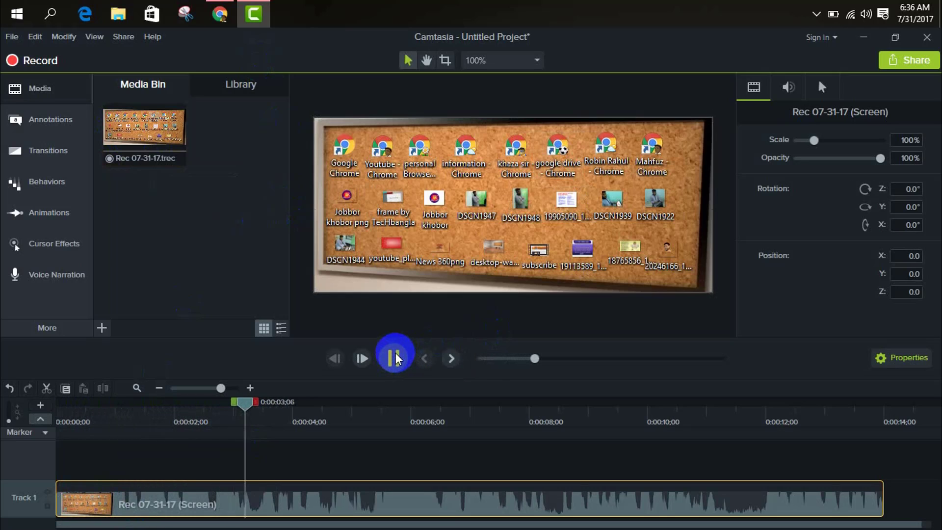
left_click(394, 359)
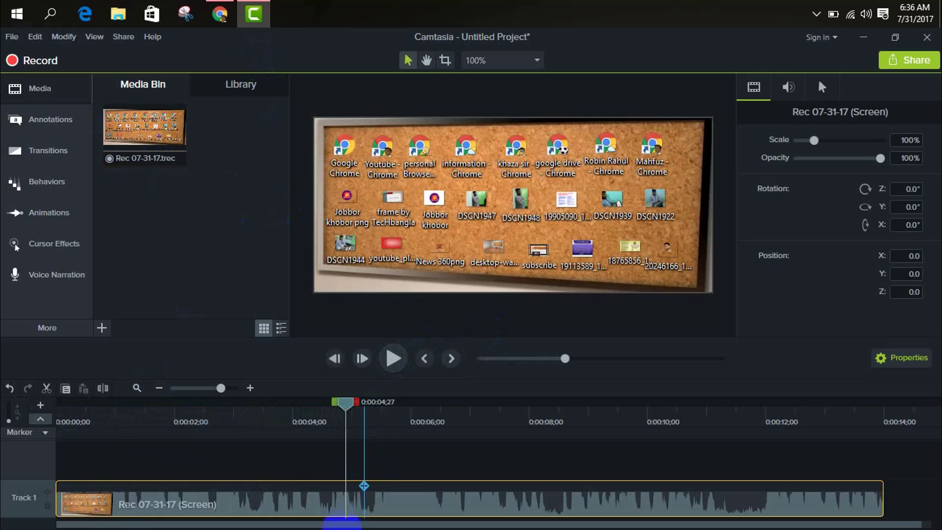
left_click(483, 269)
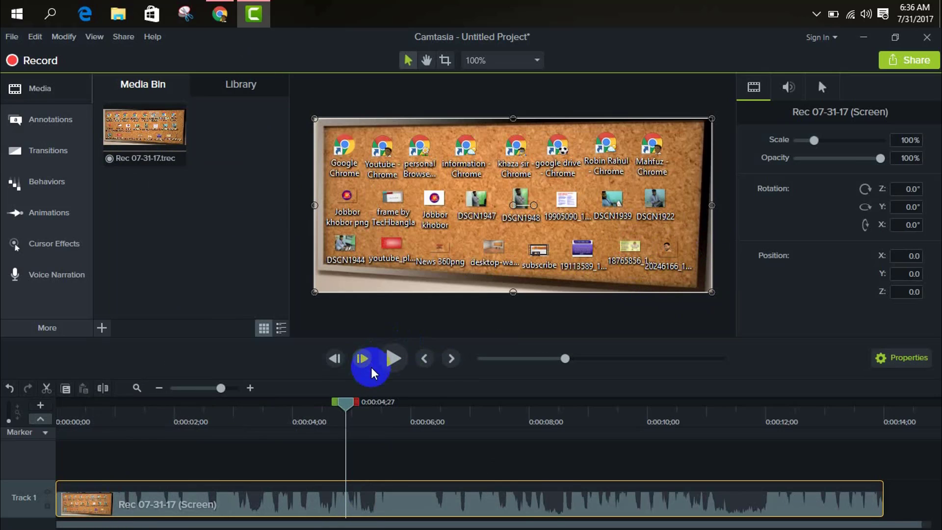
left_click_drag(344, 401, 21, 445)
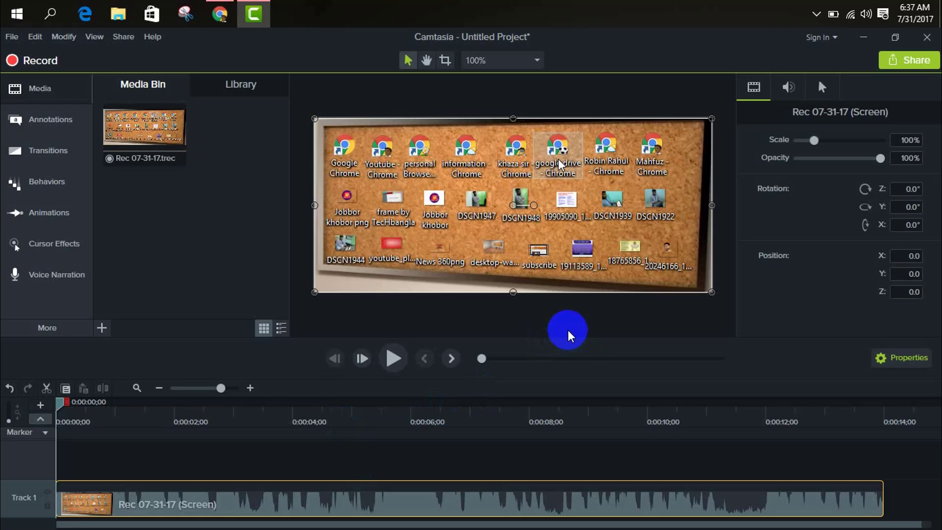
Start exporting the project as a local file with the MP4 only (up to 1080p) preset
left_click(904, 63)
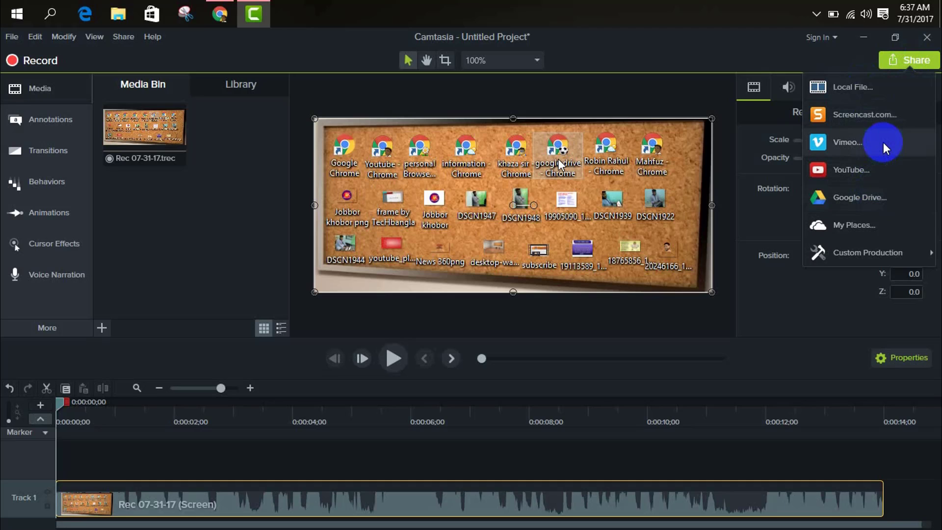
left_click(870, 91)
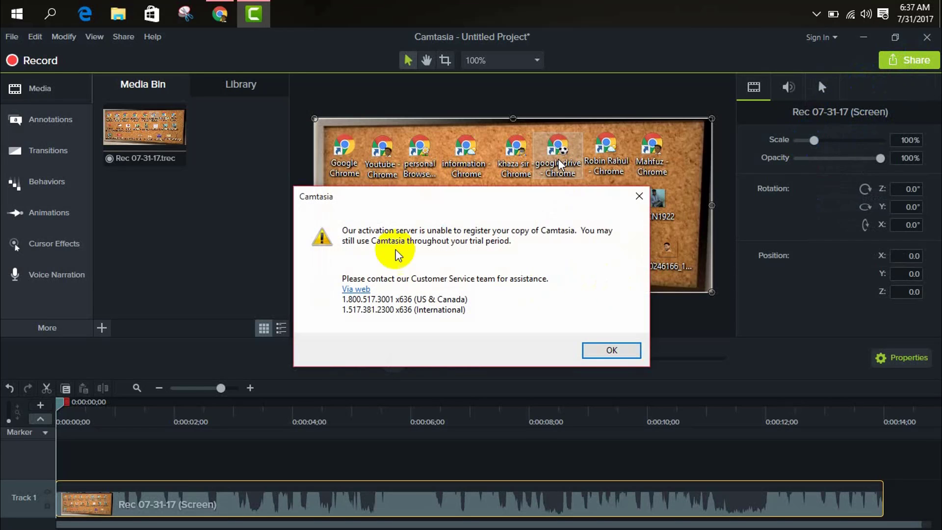
left_click(591, 351)
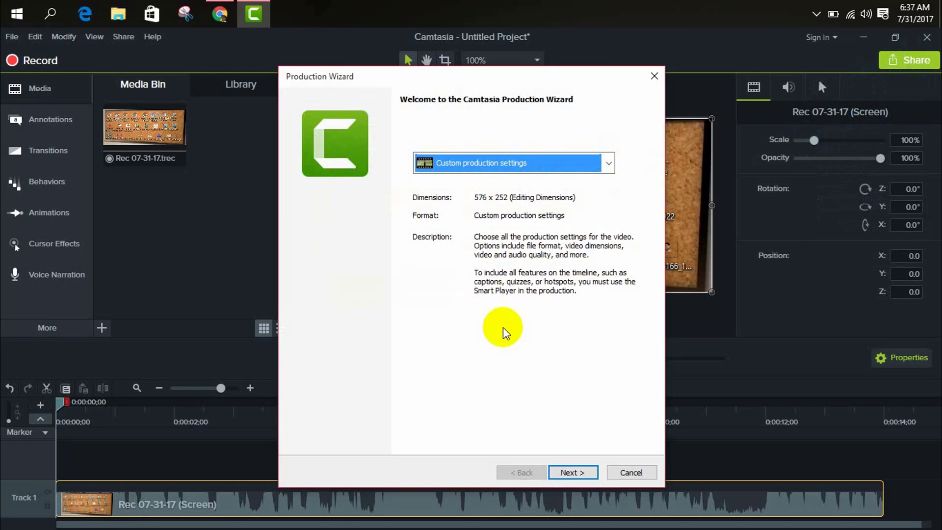
left_click(608, 163)
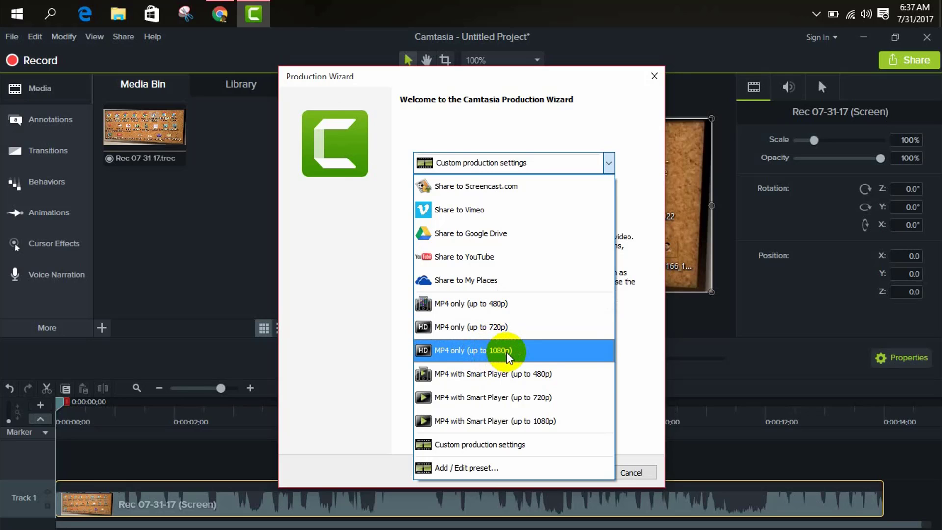
left_click(525, 353)
left_click(584, 469)
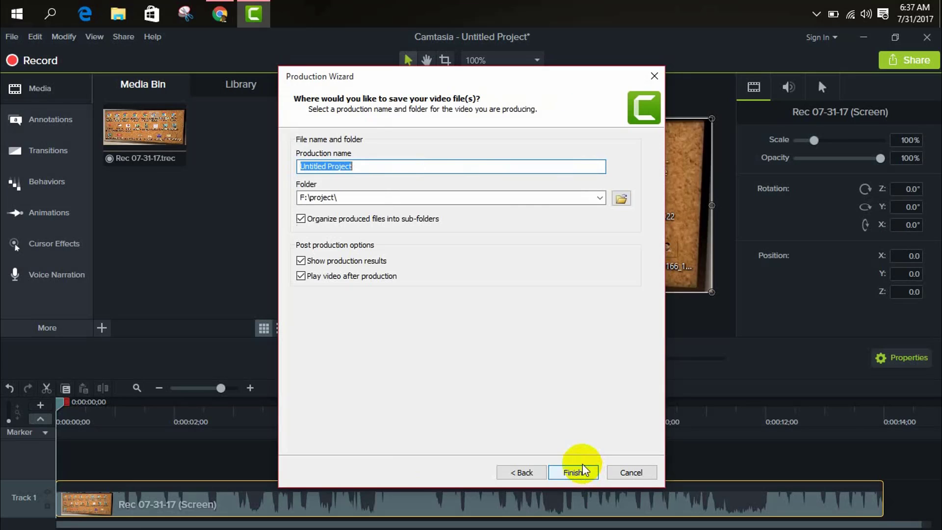
Set the export folder to Desktop with the name Untitled Project and produce the video
left_click(619, 199)
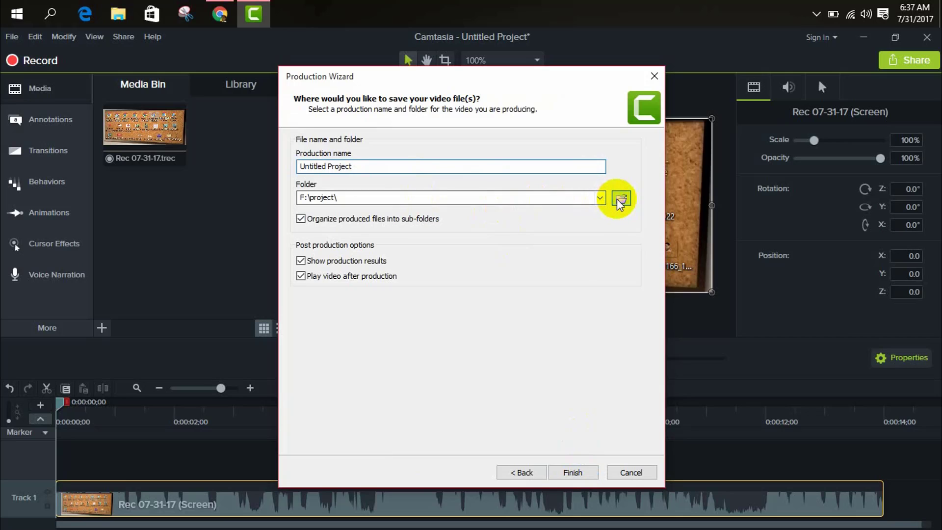
left_click(337, 164)
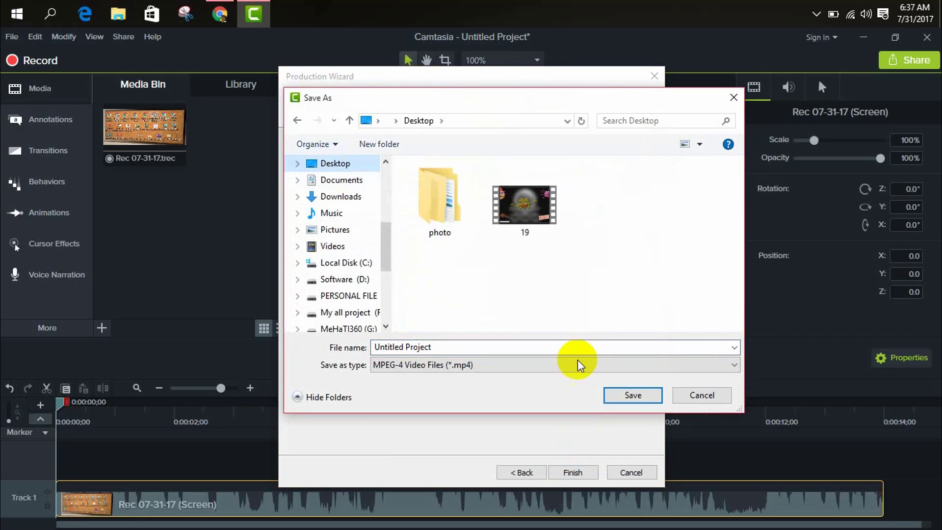
left_click(634, 397)
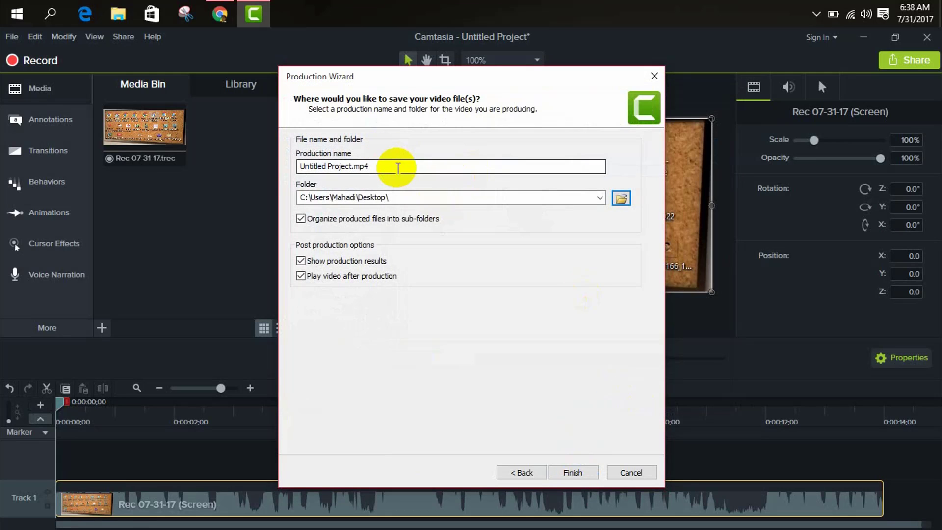
left_click(559, 472)
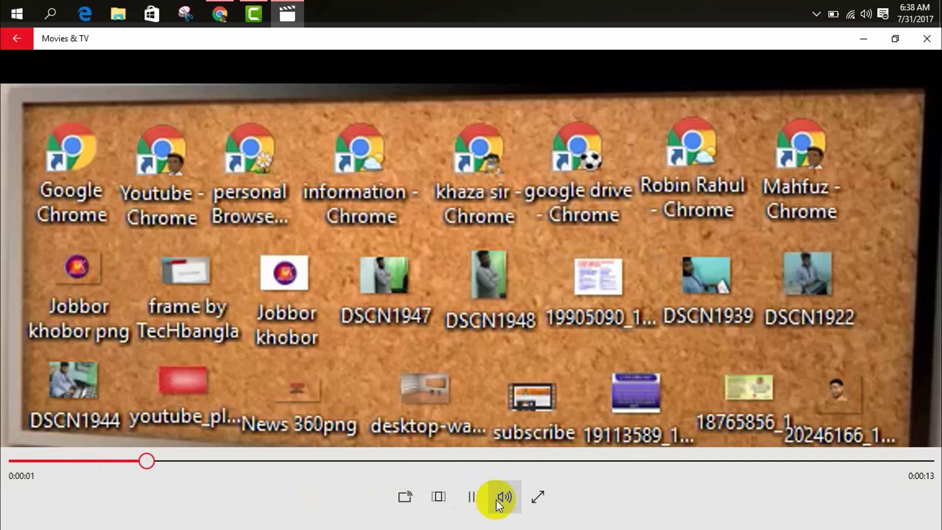
Check the produced video in the player, close it, and finish the production wizard
left_click(496, 499)
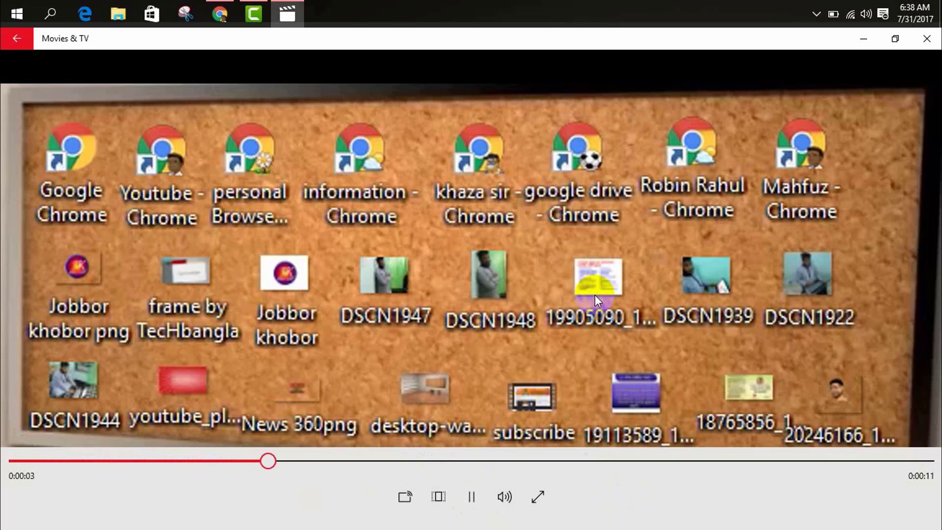
left_click(927, 38)
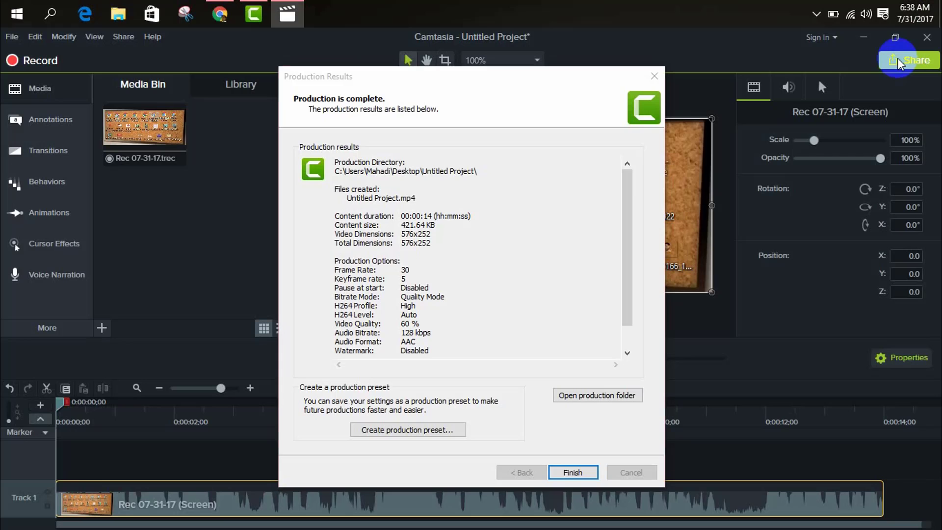
left_click(580, 474)
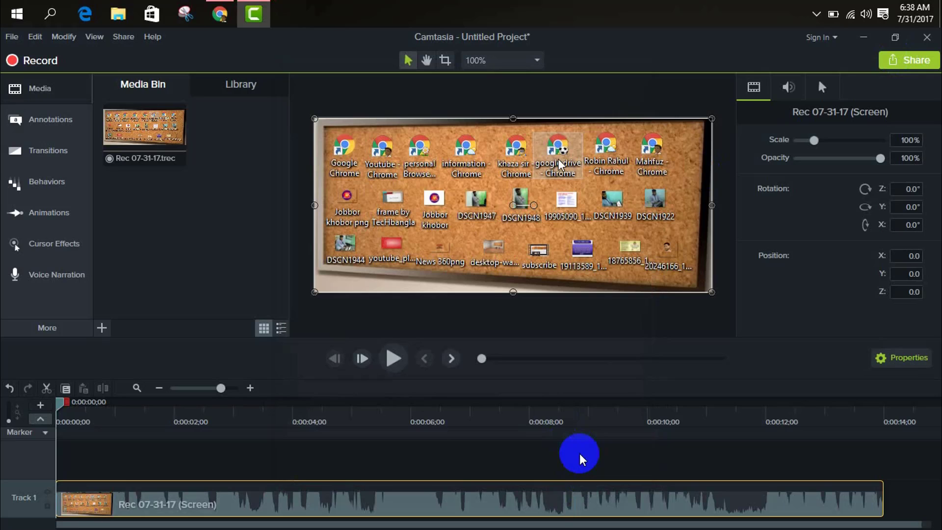